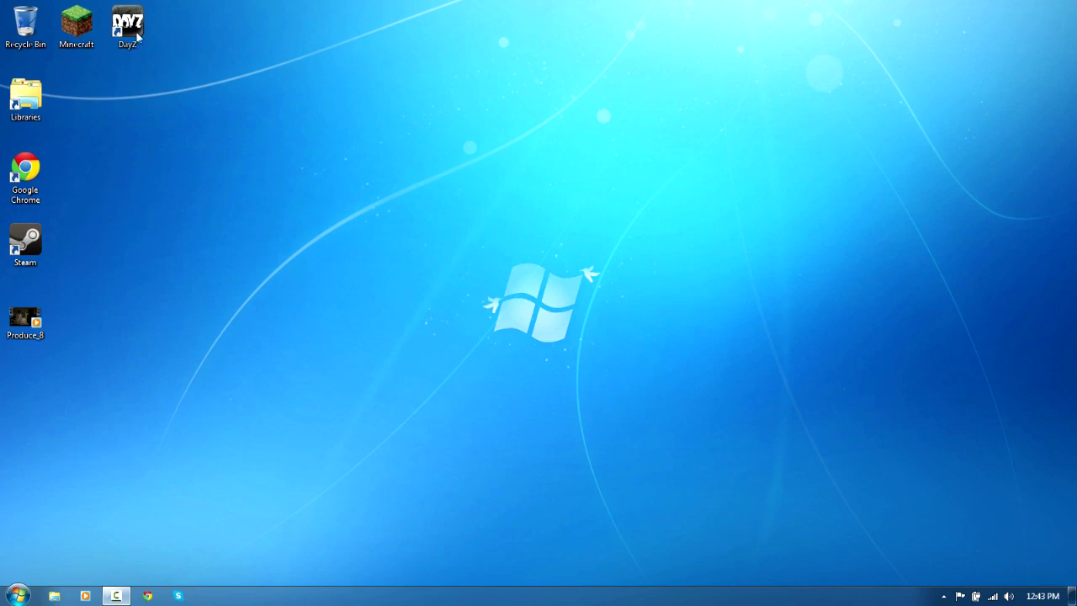
Browse from Favorites into .minecraft's mods folder in Explorer, then close that window.
left_click(91, 18)
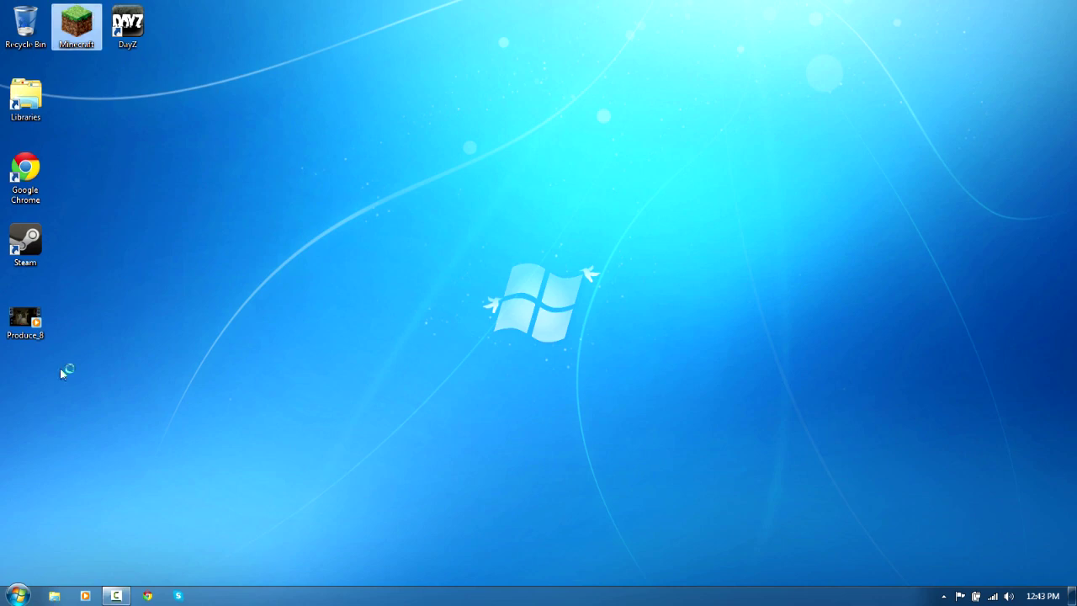
left_click(59, 596)
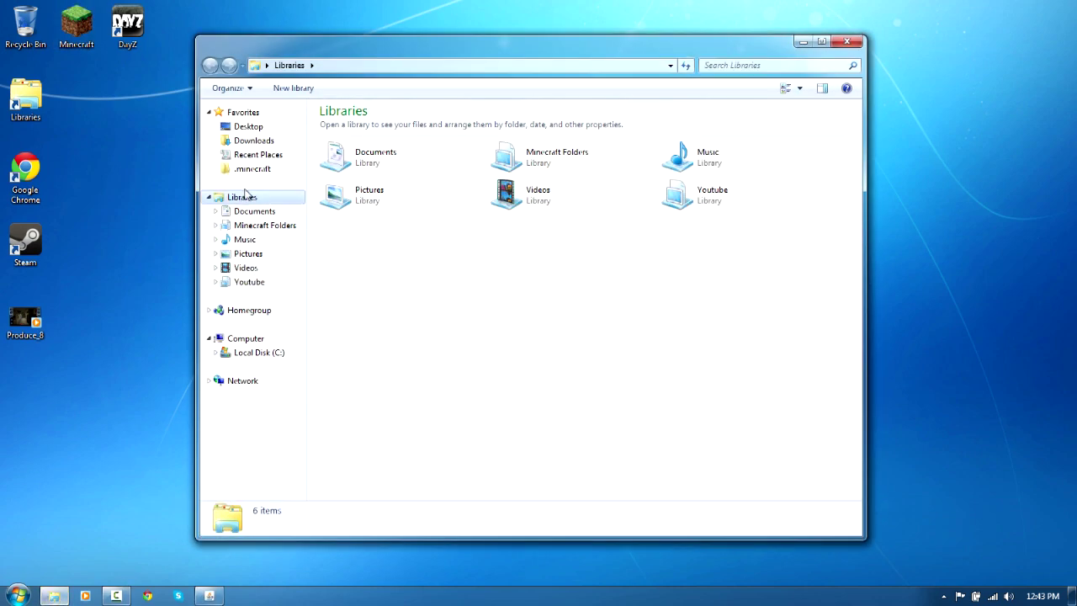
left_click(252, 170)
double_click(383, 214)
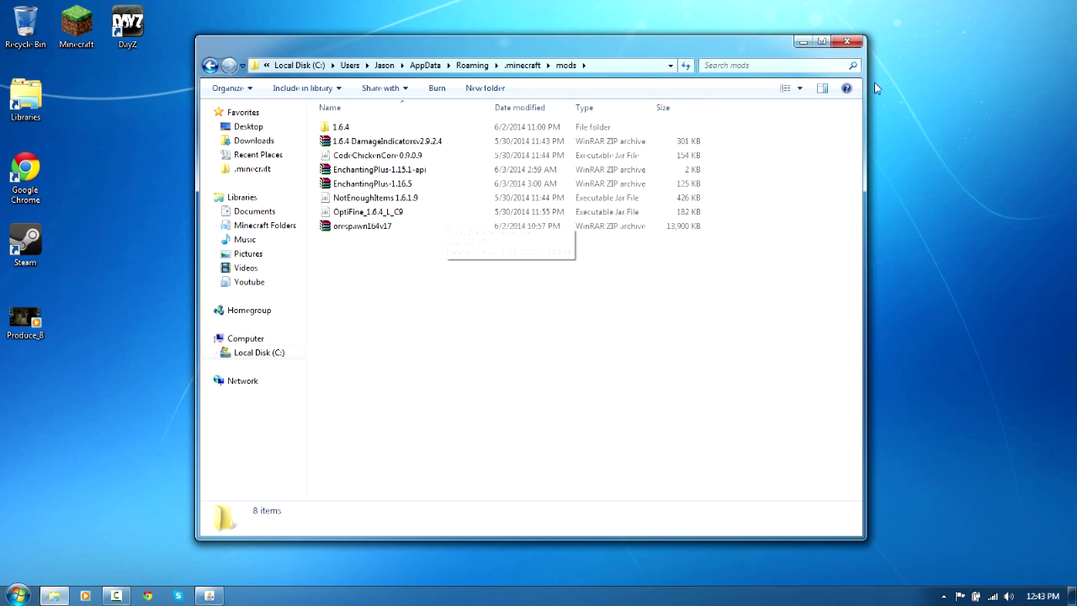
left_click(846, 42)
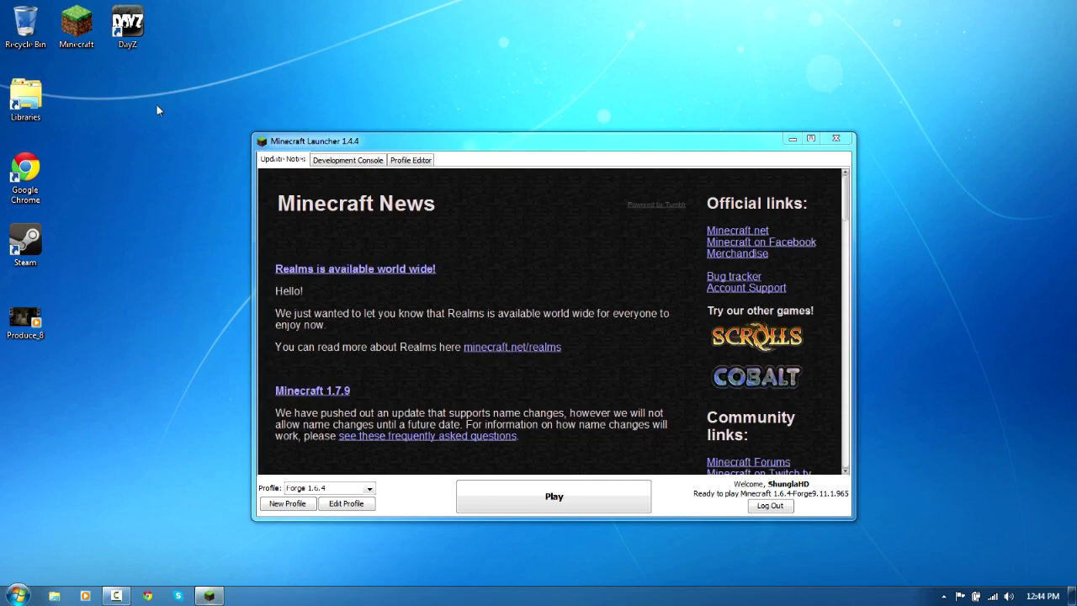
Open the Forge 1.6.4 profile editor, save it unchanged, and close Minecraft Launcher.
left_click_drag(192, 98, 954, 520)
left_click(346, 503)
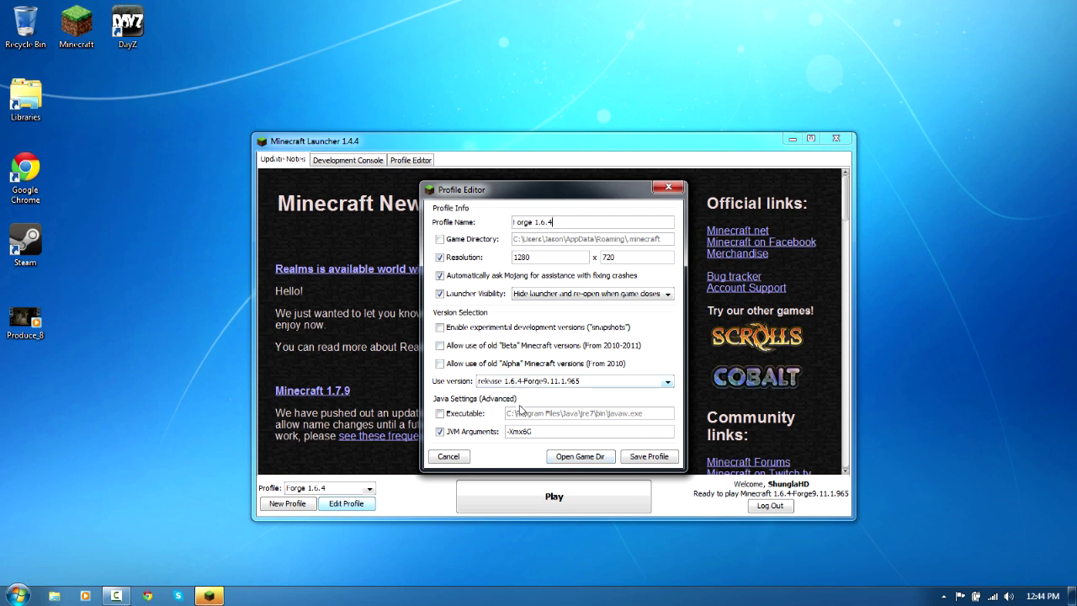
left_click(657, 457)
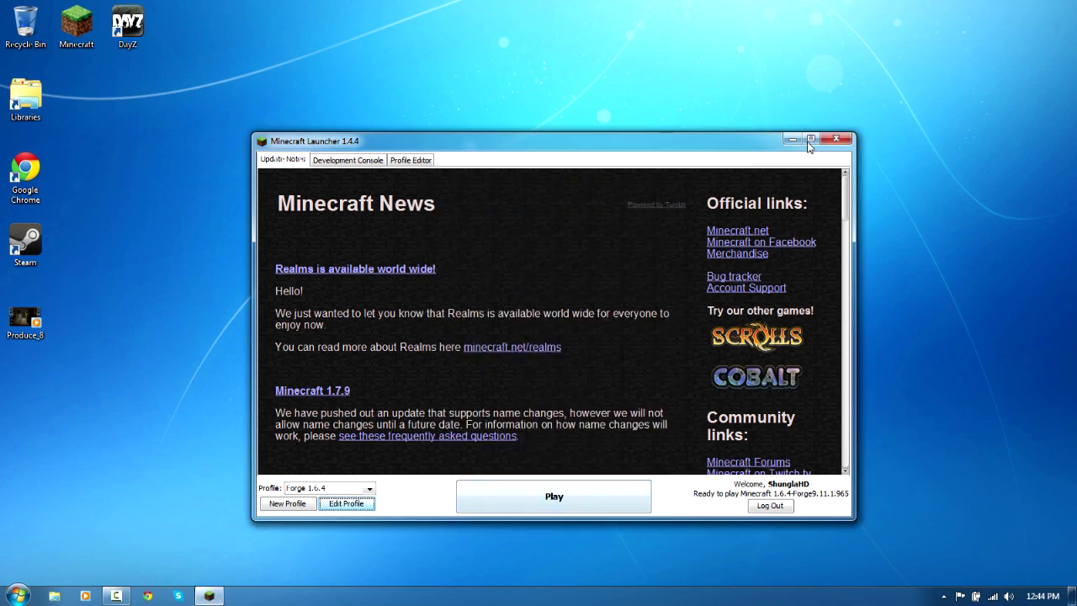
left_click(835, 138)
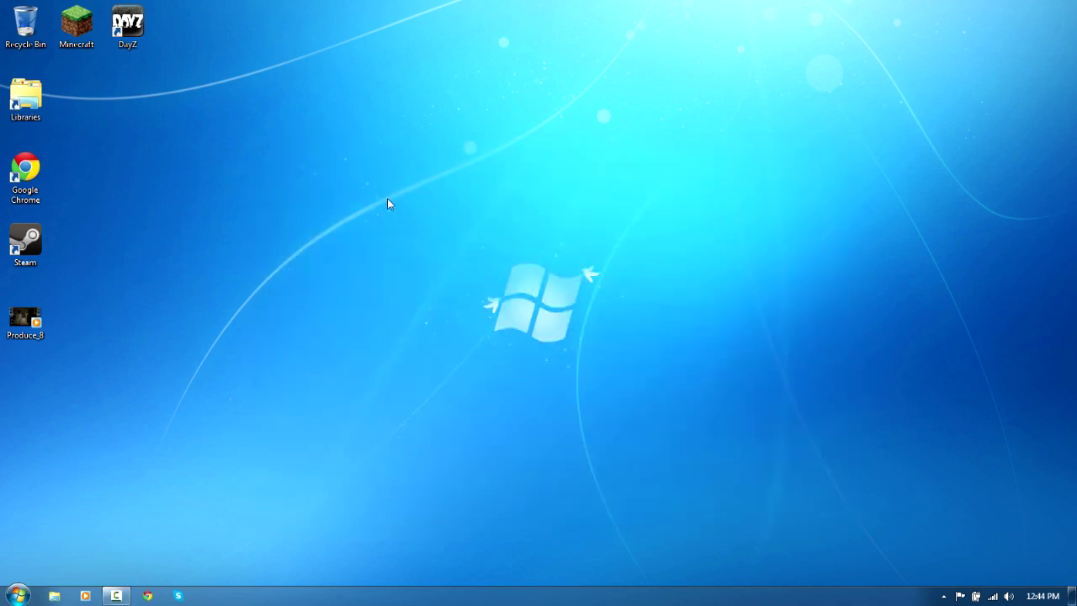
Search %appdata% from the Start menu, correcting the typo, to open the Roaming folder.
left_click_drag(385, 195, 710, 443)
left_click_drag(325, 165, 895, 525)
left_click_drag(370, 197, 696, 374)
left_click(24, 597)
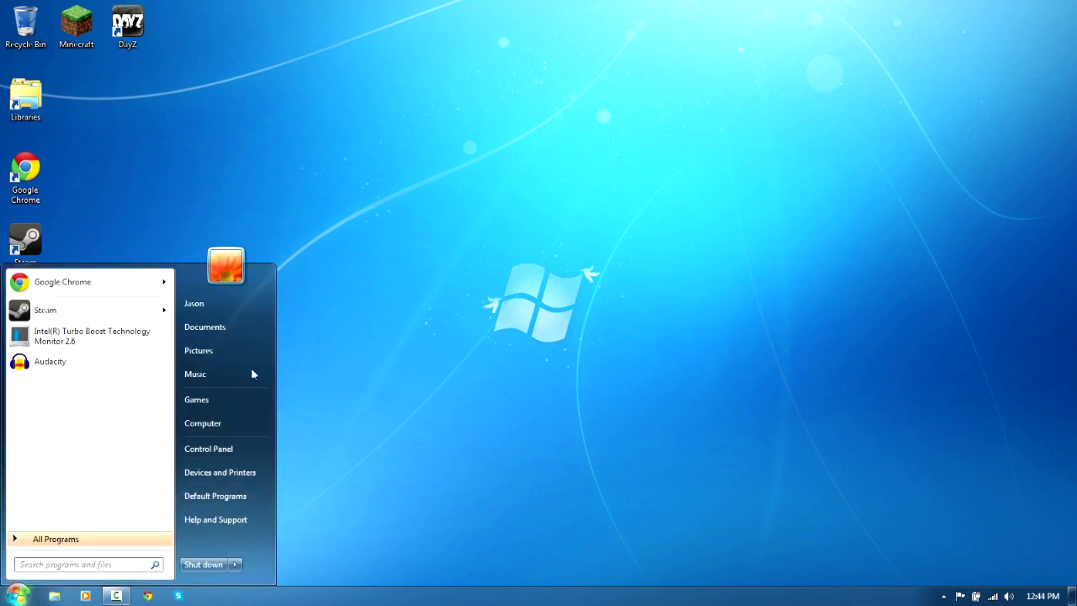
left_click(86, 567)
type("%ap")
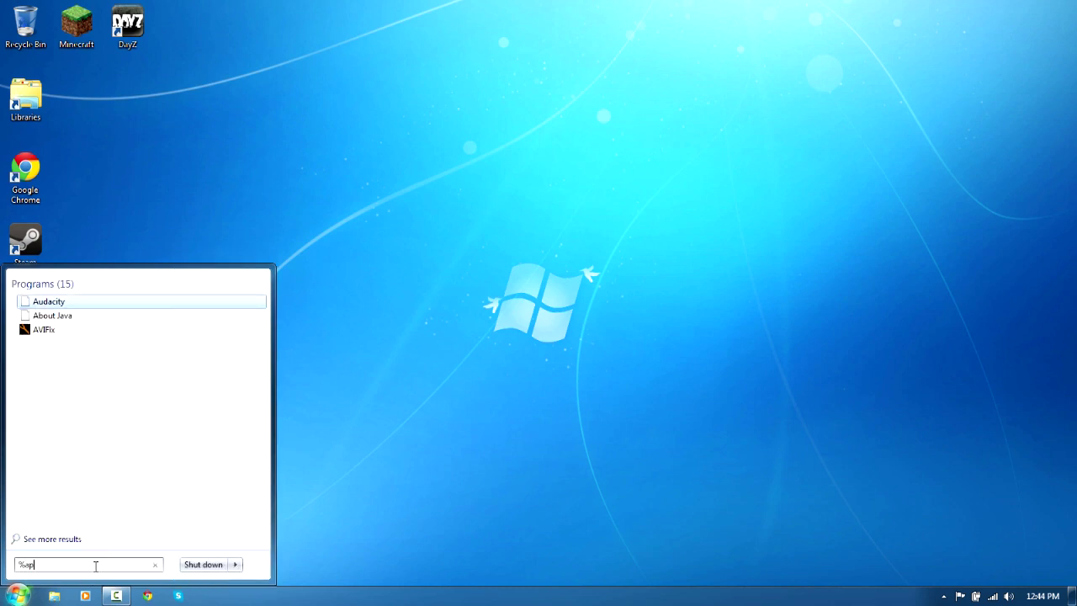
type("pdata5")
key("BackSpace")
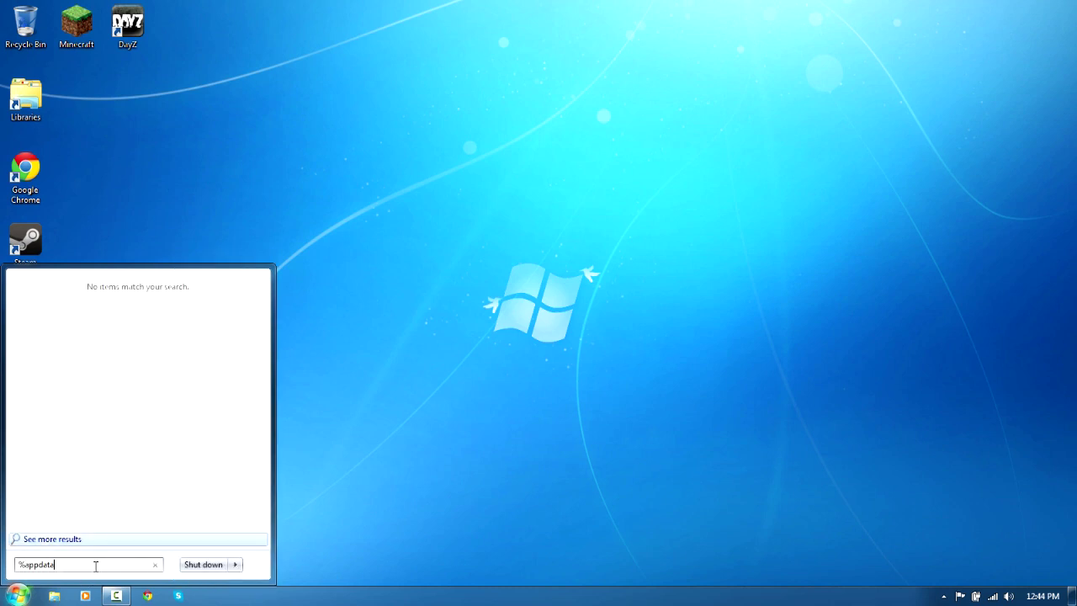
type("%")
key("Return")
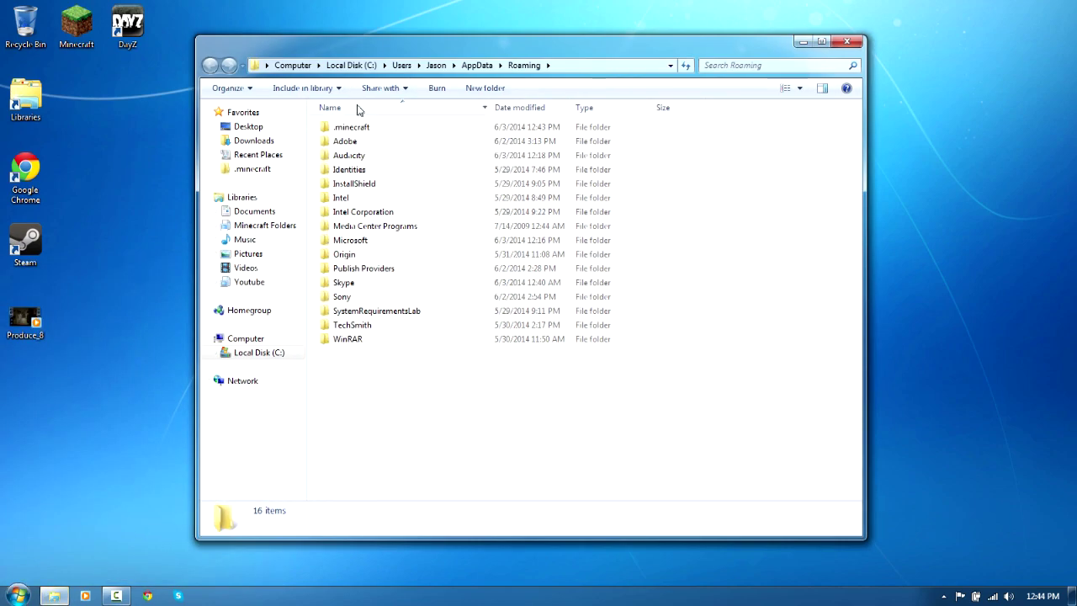
Open .minecraft and its mods folder, snap the window right and back, then return to .minecraft.
double_click(361, 126)
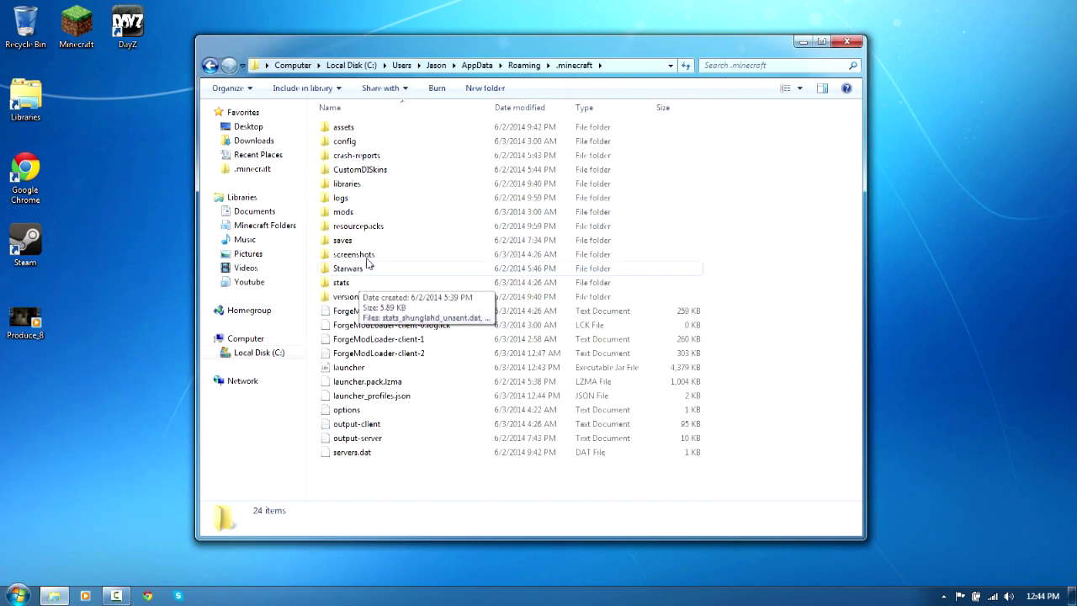
double_click(362, 212)
key("super+Right")
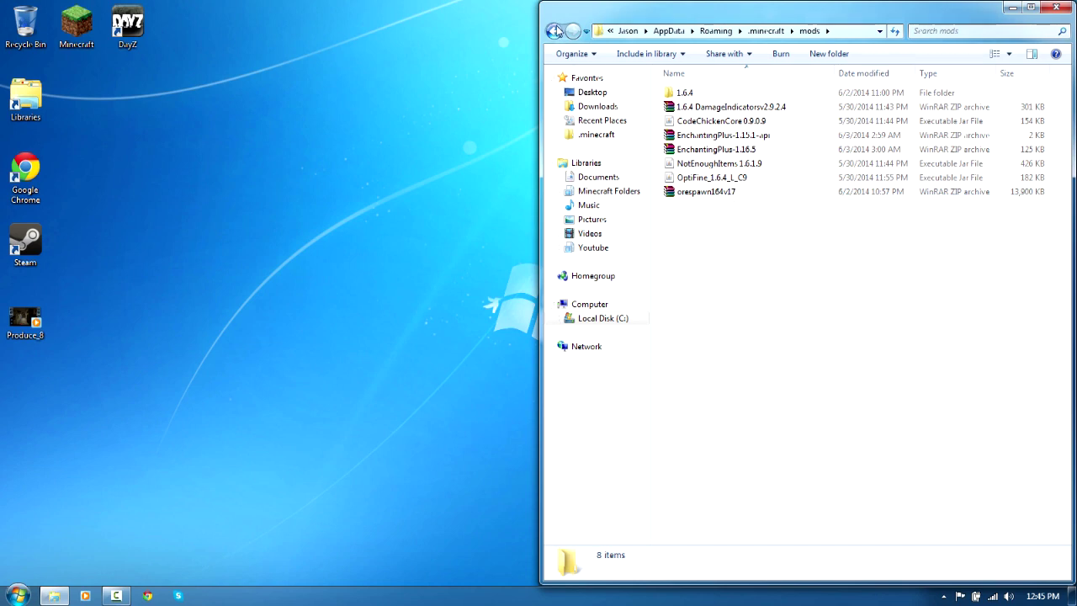
left_click_drag(773, 17, 444, 49)
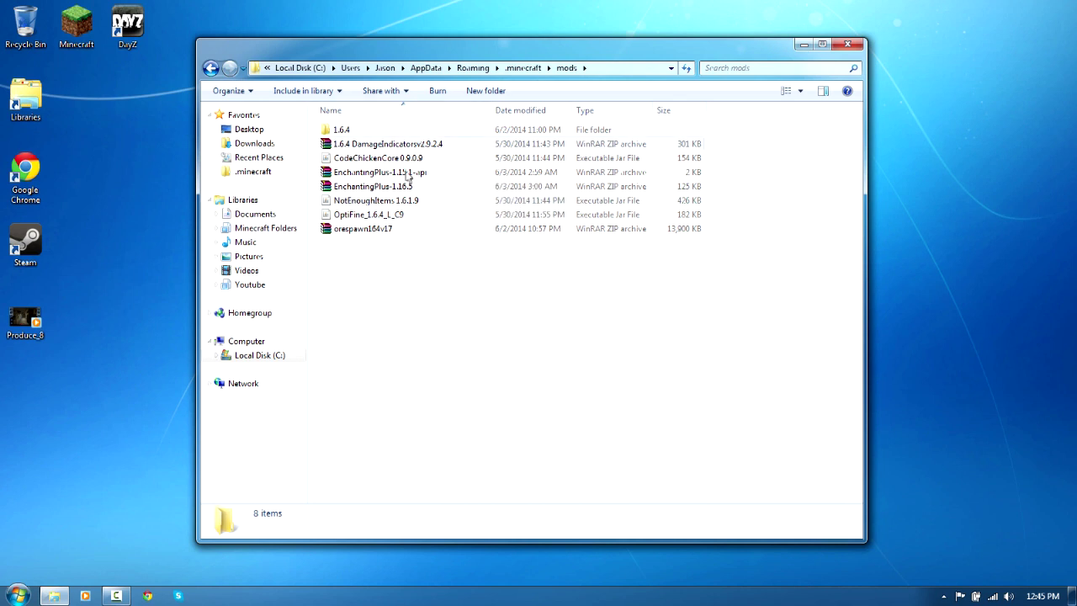
left_click(255, 173)
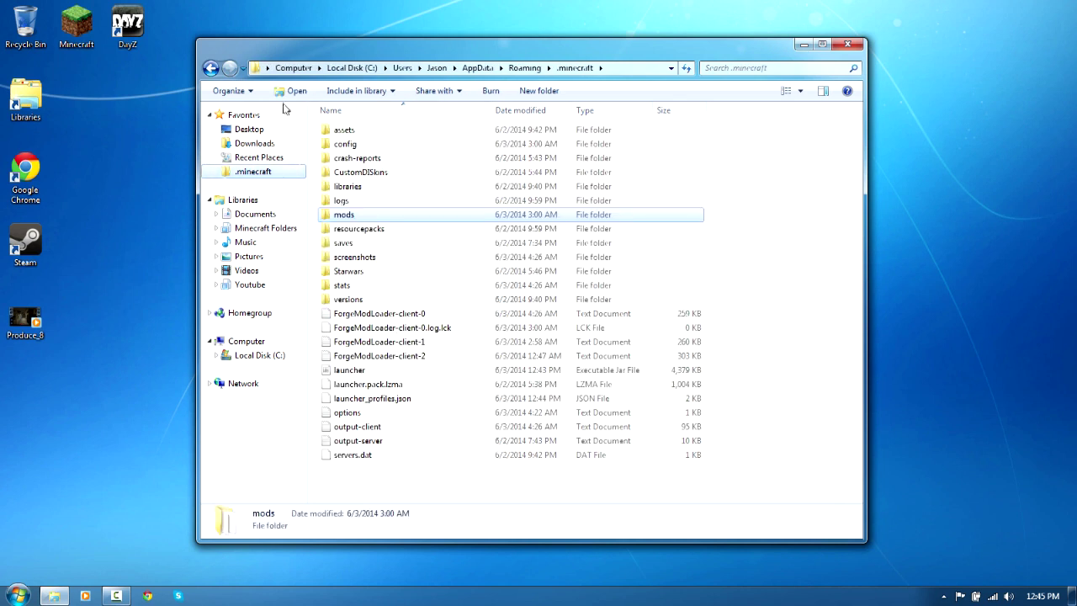
Peek into the saves folder, then reopen .minecraft by way of the Roaming folder.
double_click(388, 245)
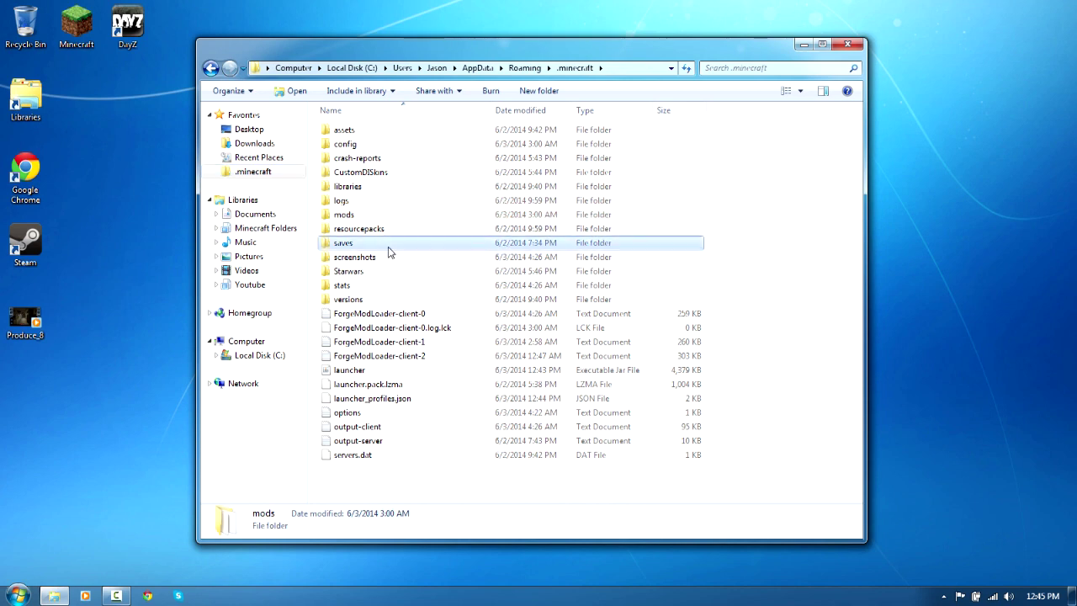
left_click(210, 68)
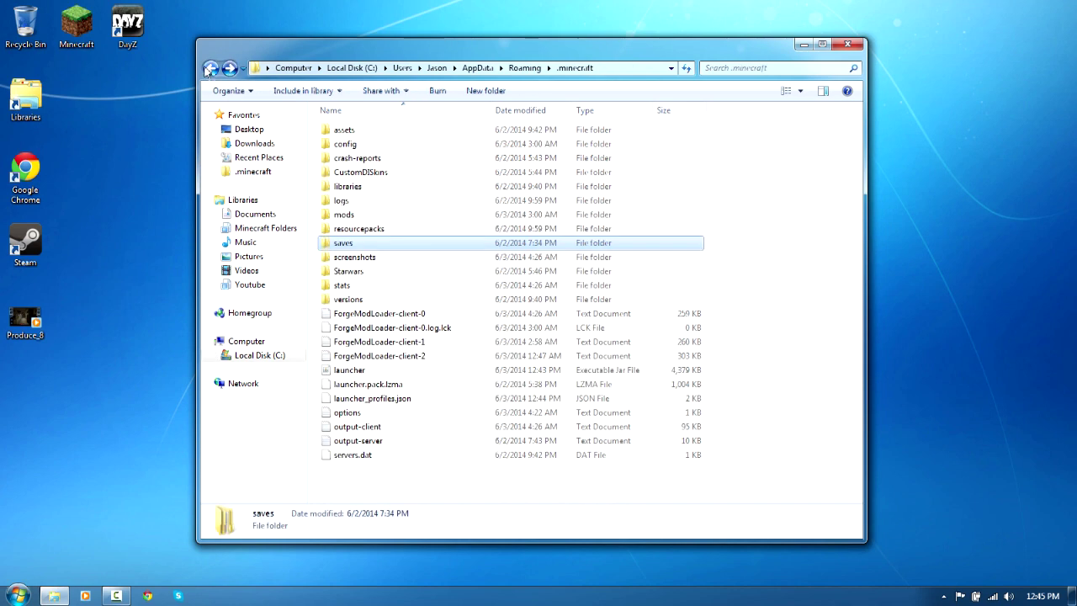
left_click_drag(520, 46, 532, 32)
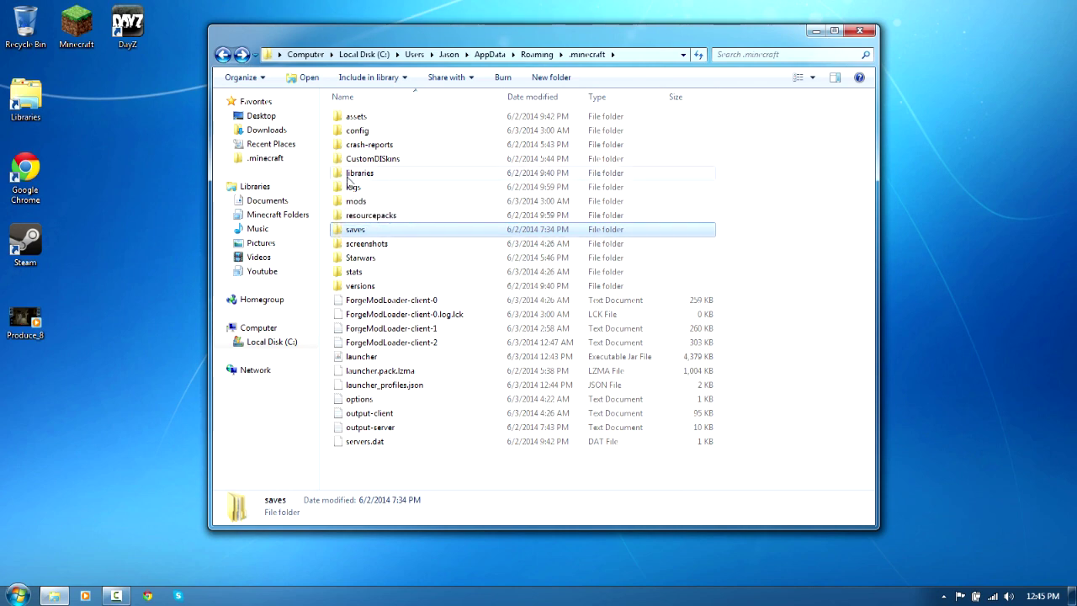
left_click(532, 55)
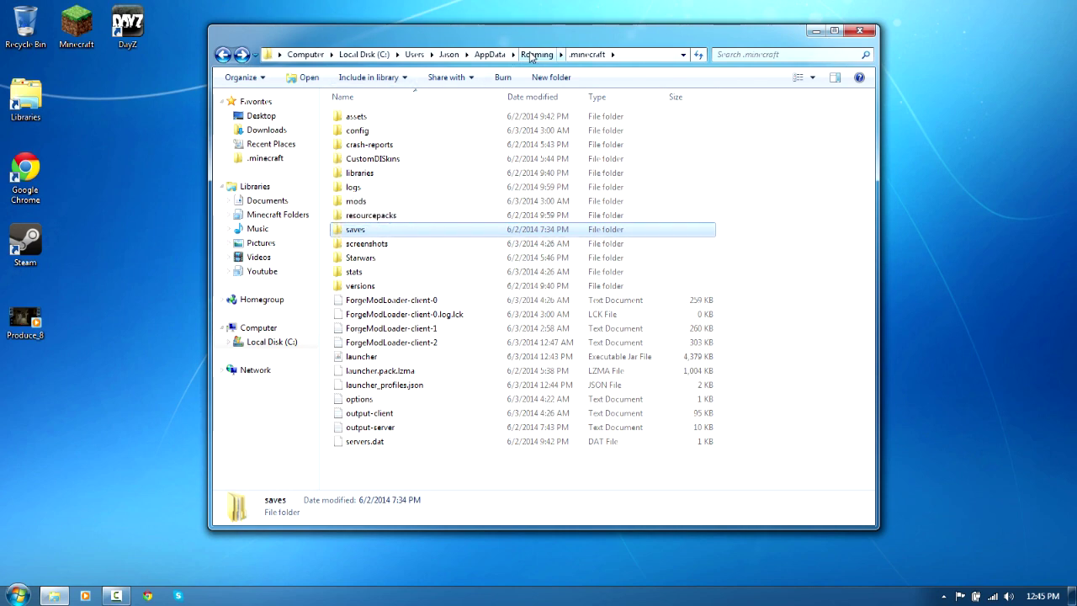
double_click(433, 118)
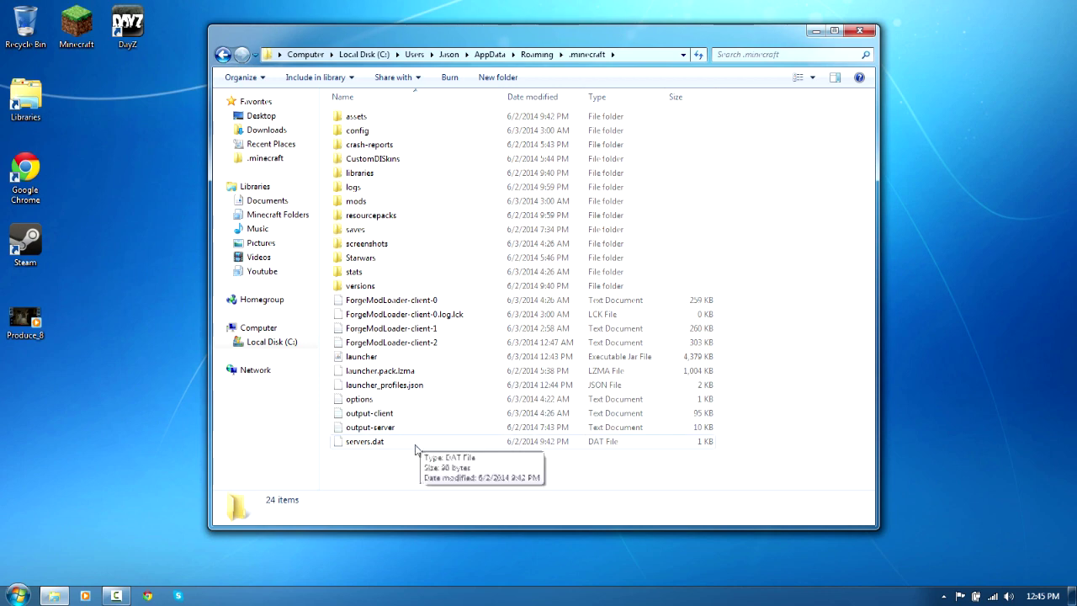
Select all 24 .minecraft items with Ctrl+A, then clear the selection.
left_click_drag(392, 469, 404, 100)
left_click(374, 475)
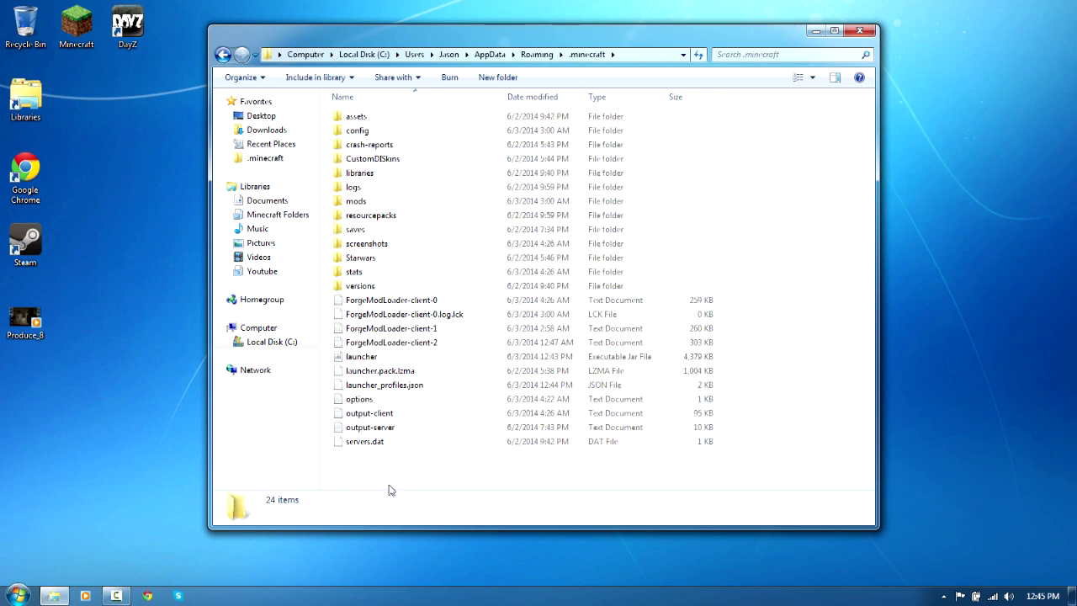
key("ctrl+a")
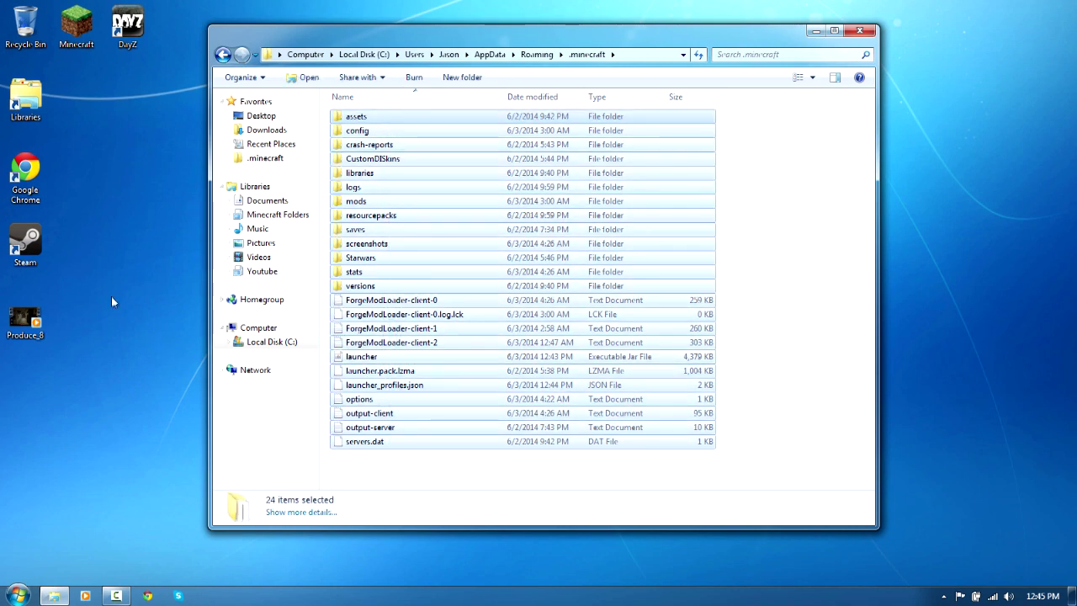
left_click(424, 471)
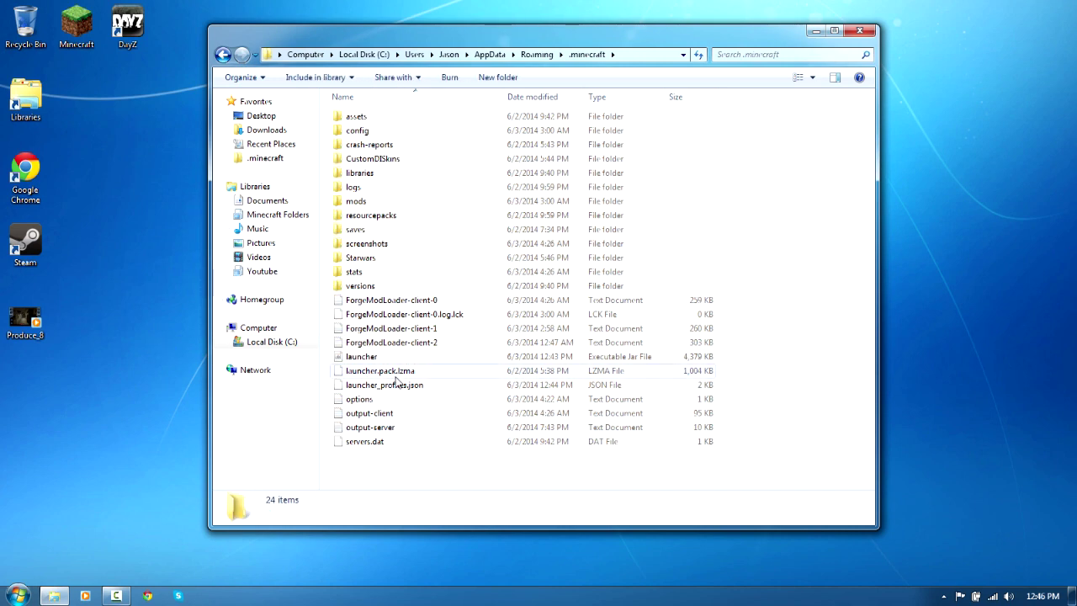
Make a new desktop folder named 'backup' and drag all 24 .minecraft items into it.
right_click(115, 286)
mouse_move(200, 416)
left_click(256, 416)
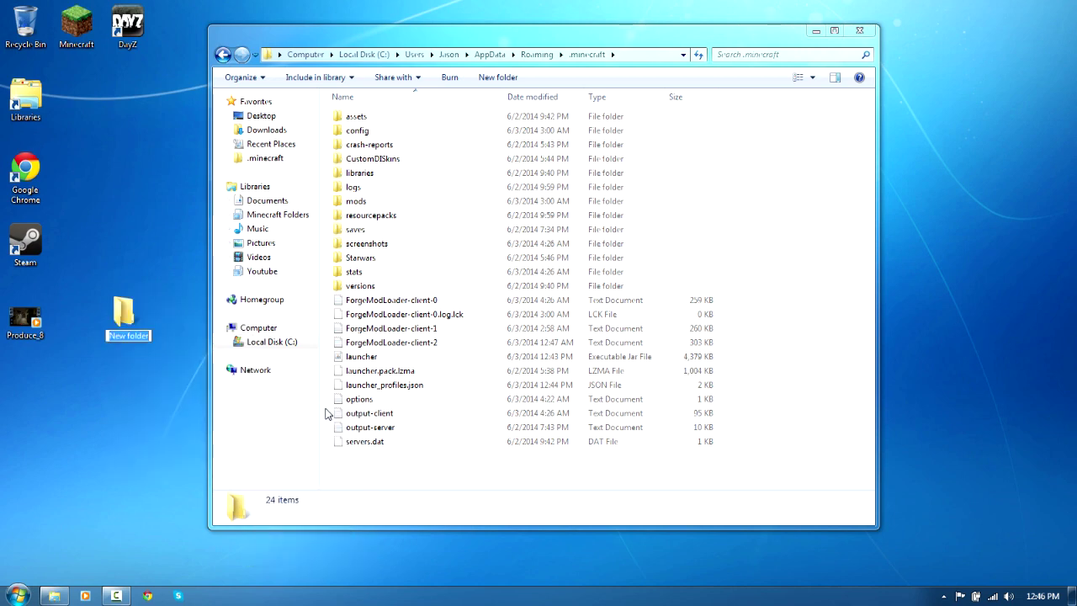
type("backup")
key("Return")
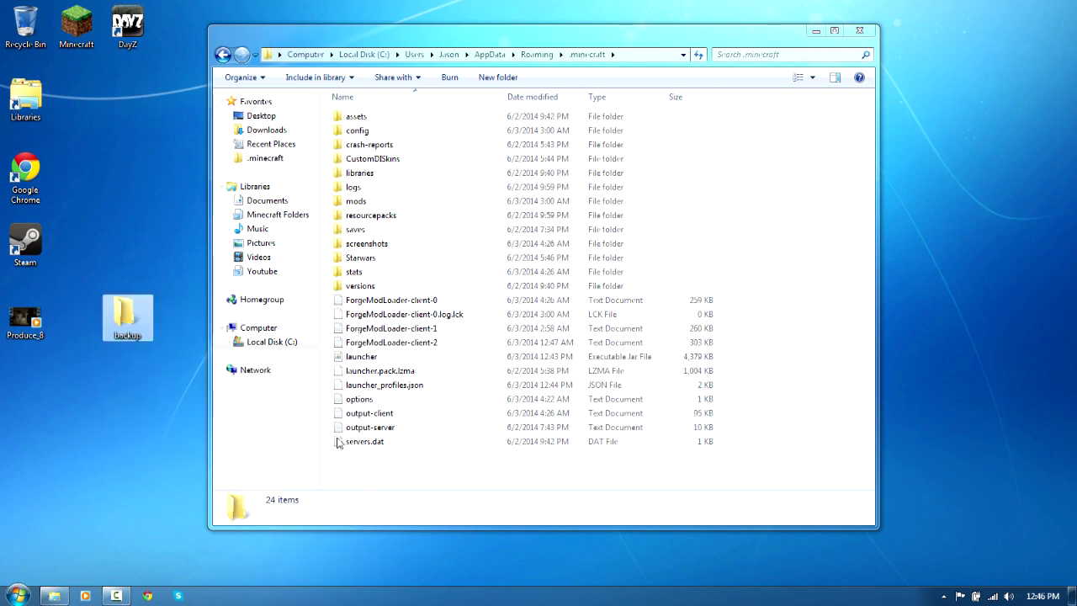
left_click_drag(392, 459, 375, 108)
left_click_drag(384, 234, 421, 320)
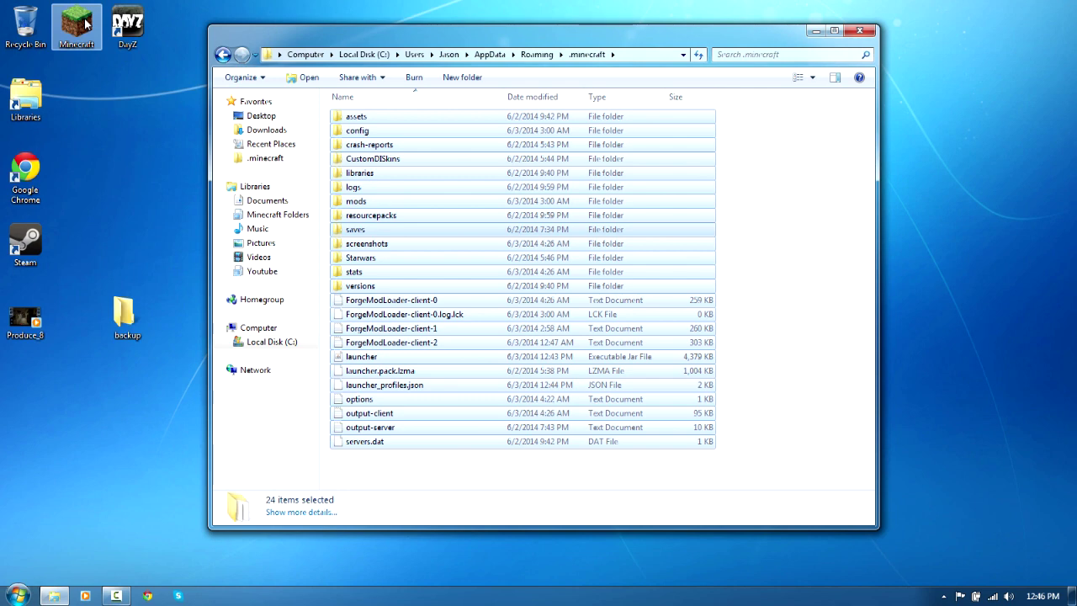
Go back to Roaming, look inside the Adobe folder, and return to Roaming.
left_click(223, 54)
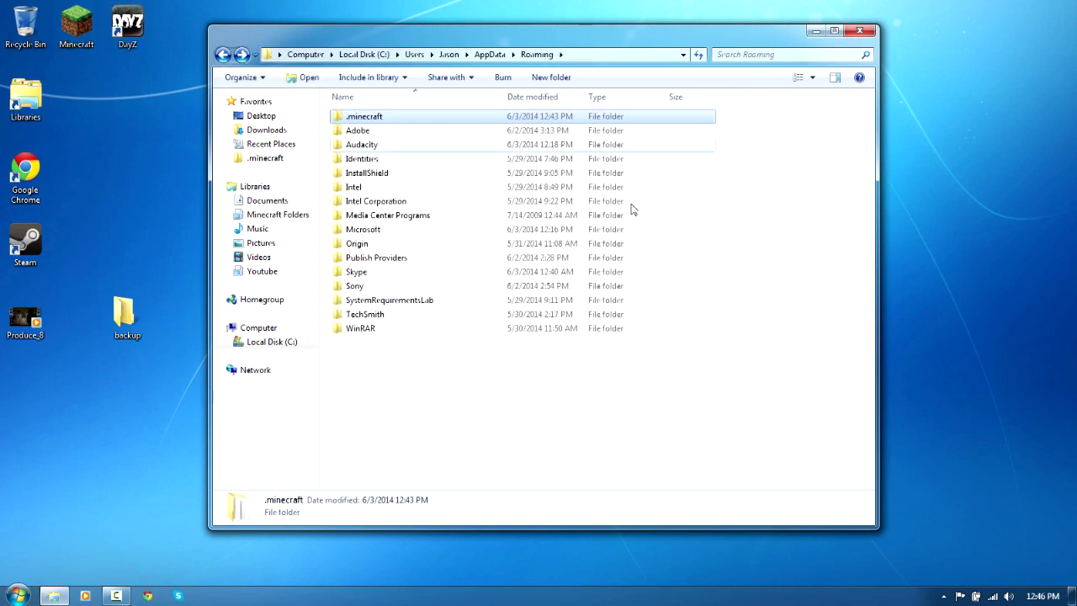
left_click(389, 379)
left_click(364, 116)
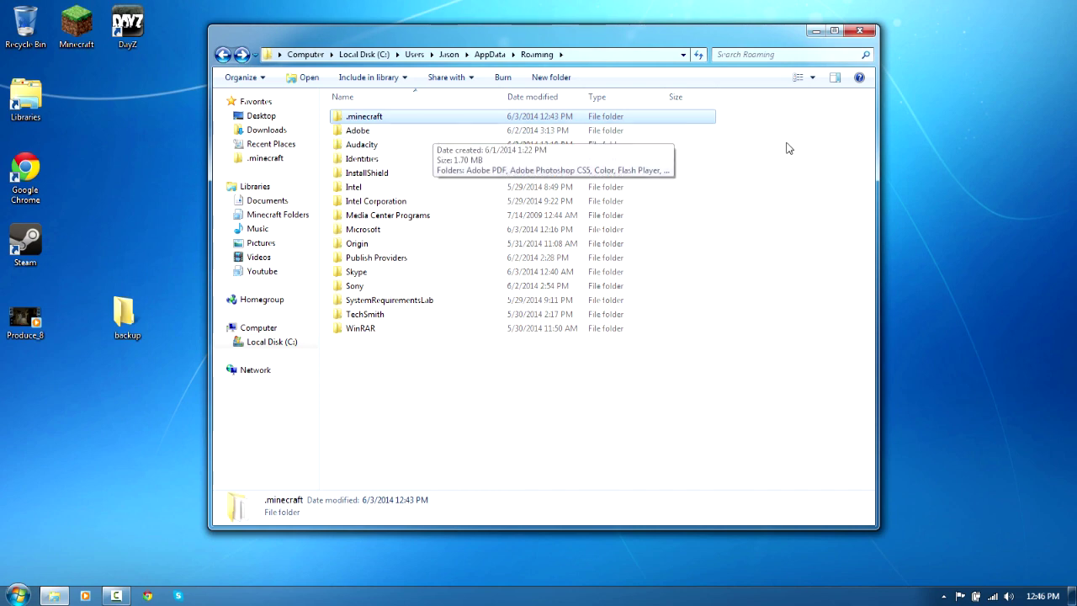
double_click(390, 132)
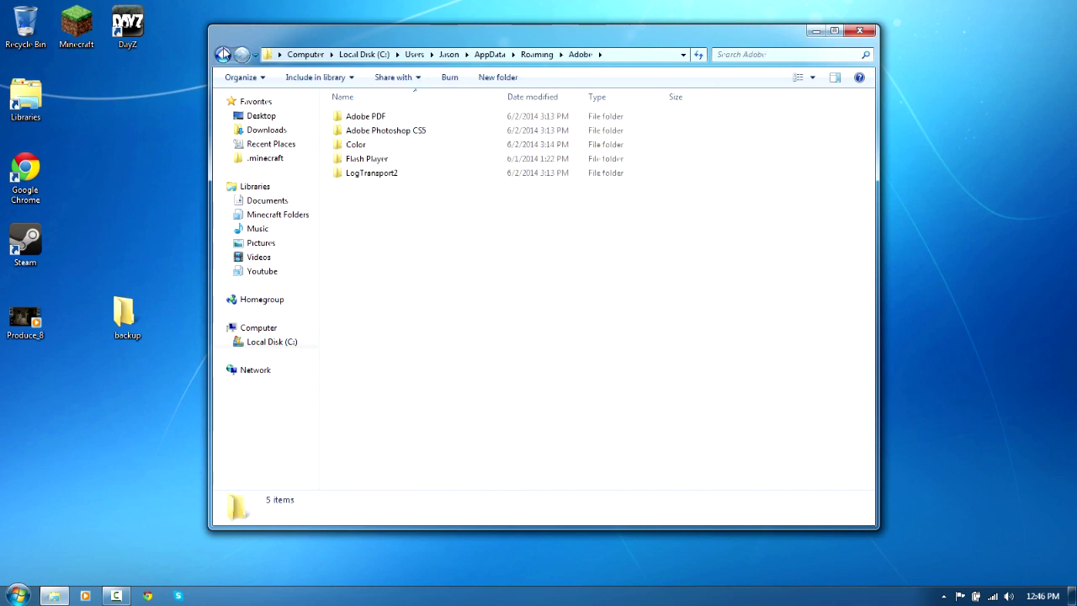
left_click(223, 53)
Open .minecraft's versions folder, then step back twice to the Roaming folder.
double_click(364, 117)
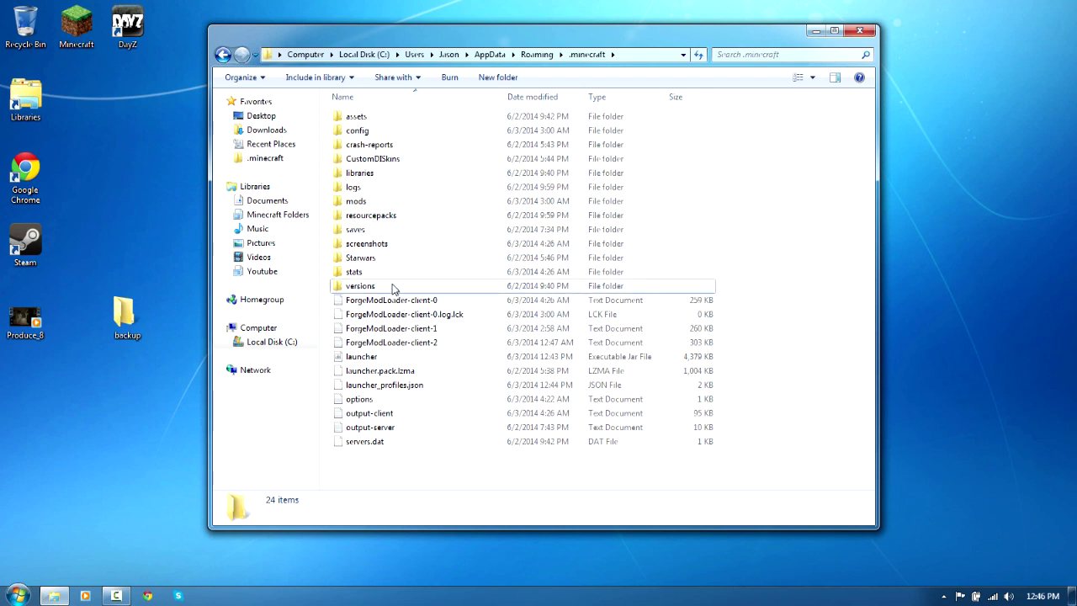
double_click(392, 287)
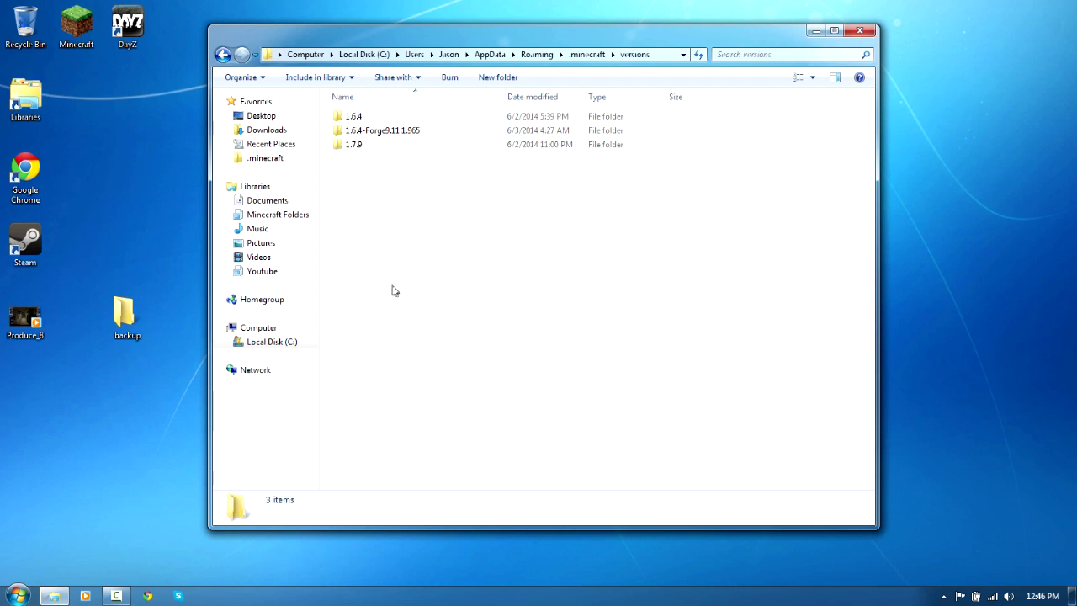
left_click(221, 55)
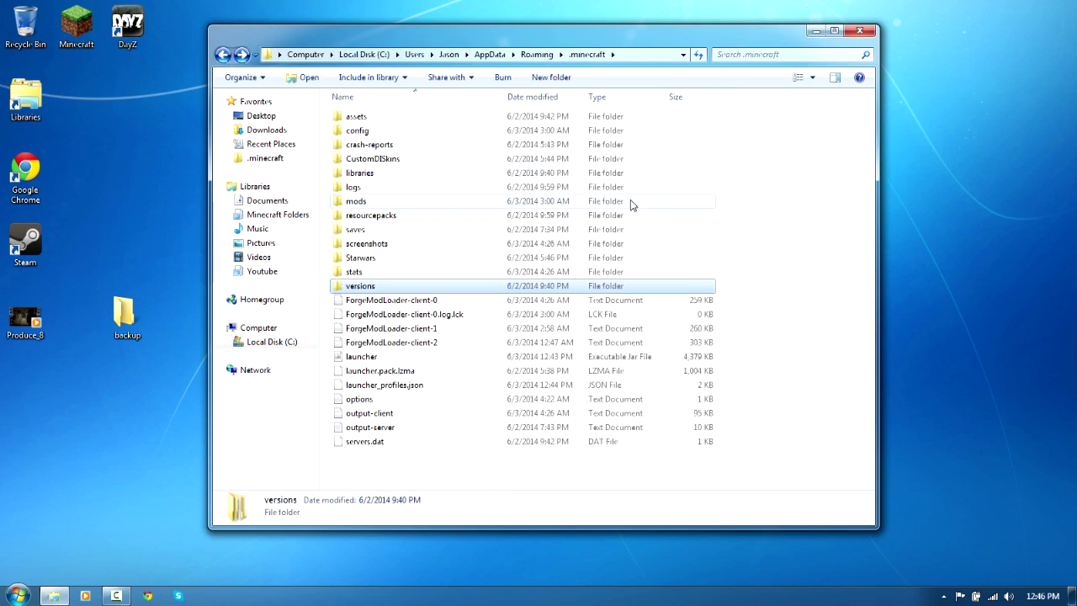
left_click(223, 55)
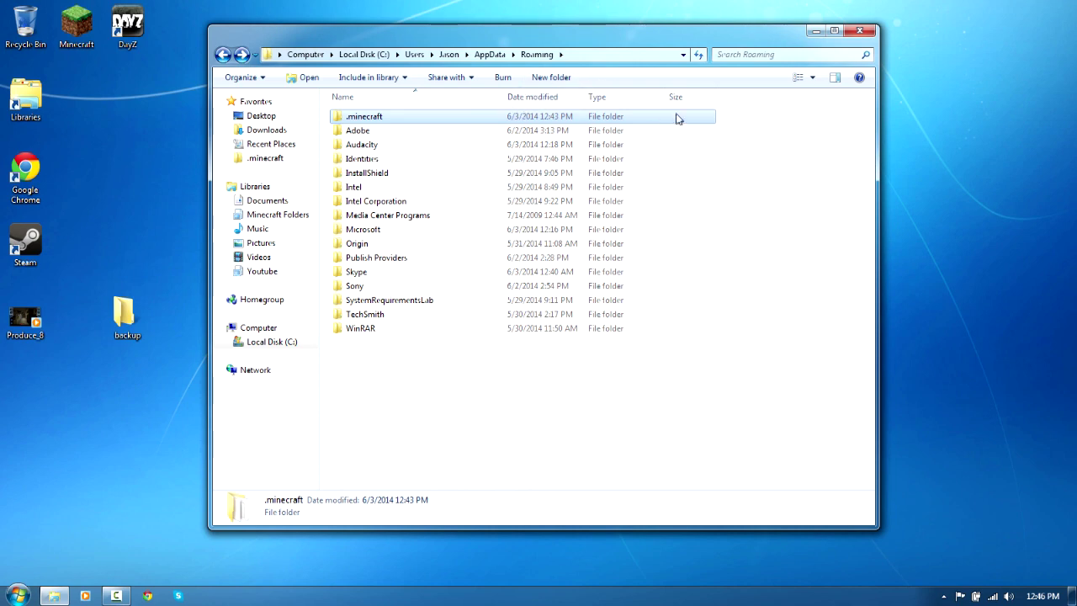
Open .minecraft, look into its logs folder, then go into the mods folder.
left_click_drag(712, 34, 717, 52)
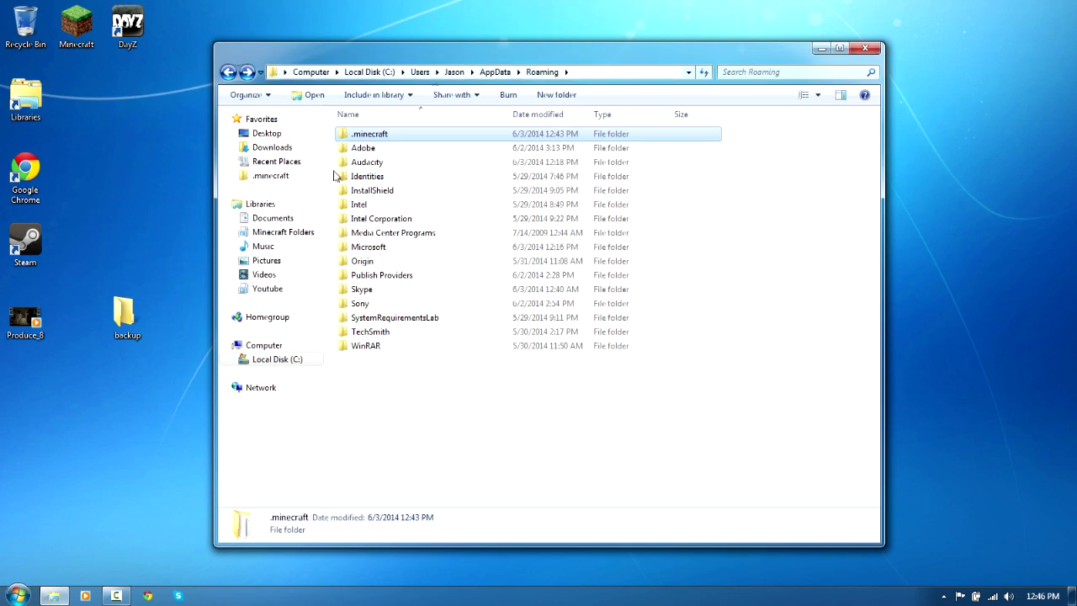
mouse_move(380, 134)
left_mouse_down()
mouse_move(389, 164)
mouse_move(385, 134)
left_mouse_up()
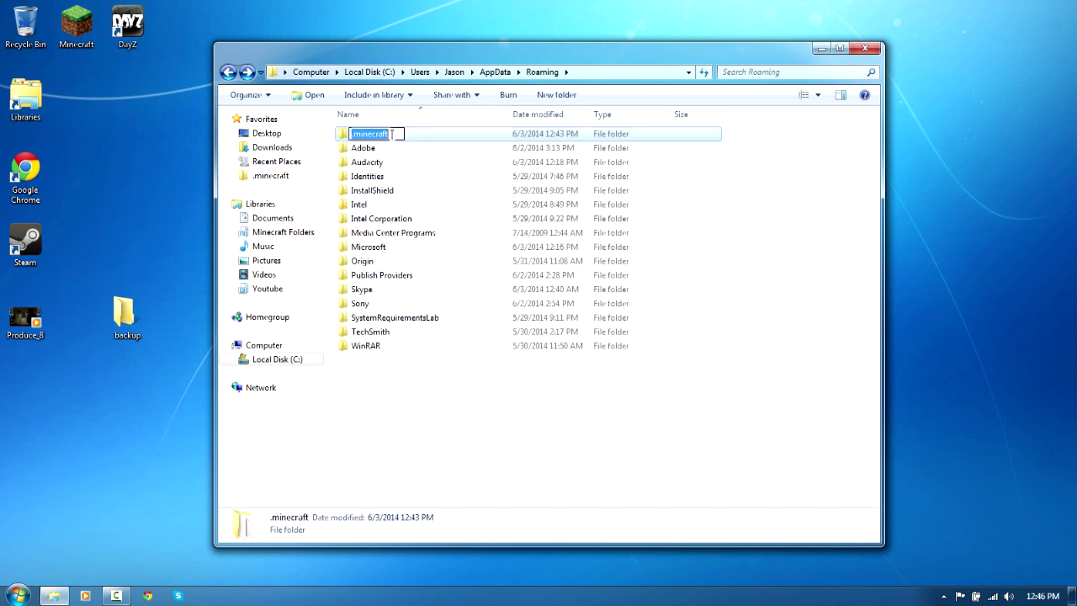
double_click(440, 135)
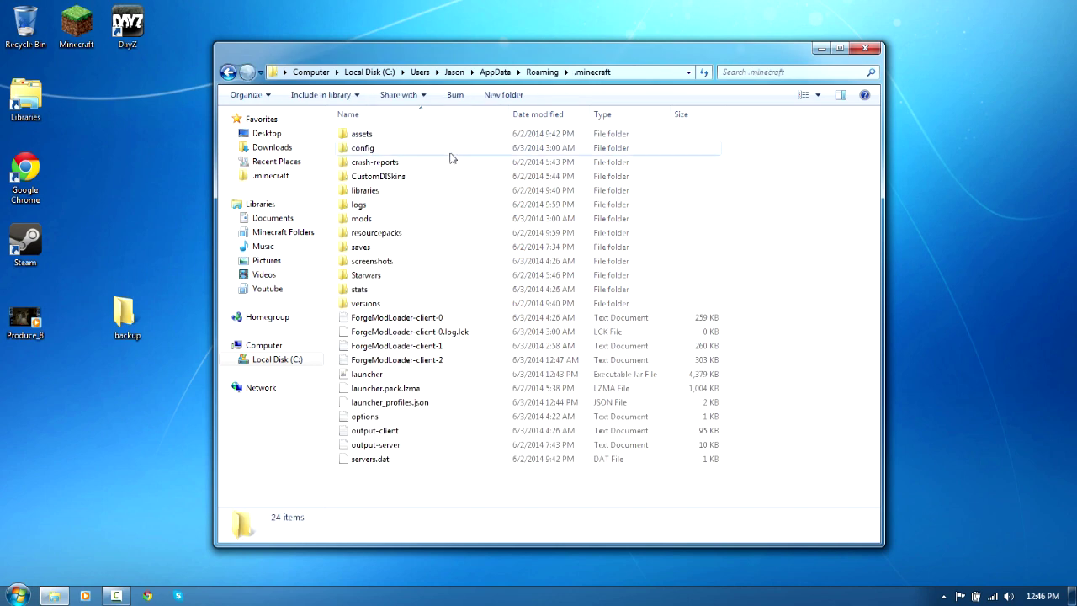
double_click(402, 207)
key("BackSpace")
double_click(396, 218)
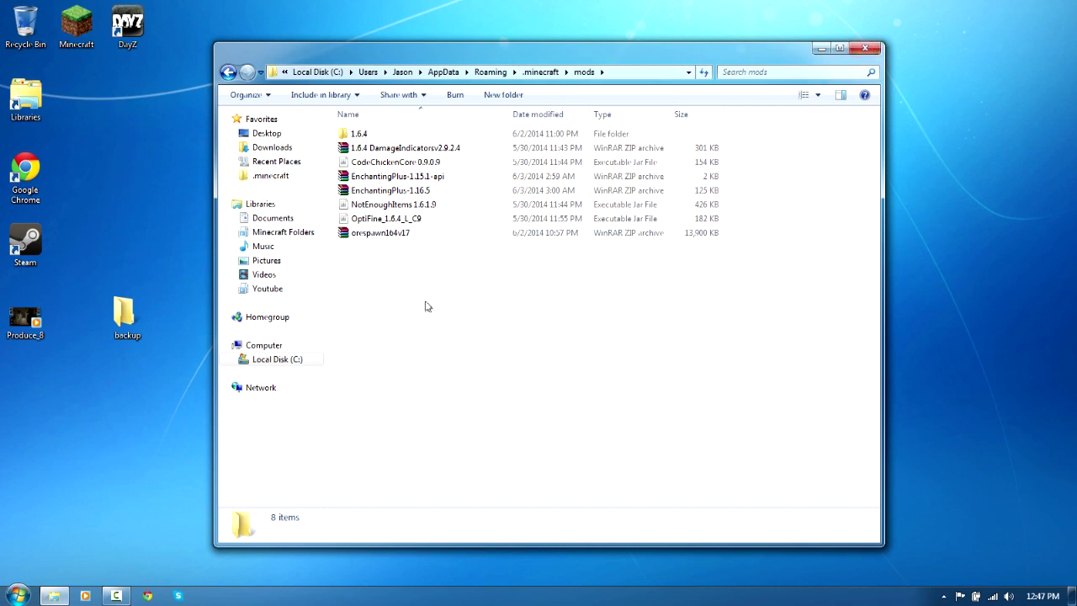
Select several mod files, close Explorer, and move the backup icon up beside Libraries.
left_click_drag(426, 306, 872, 99)
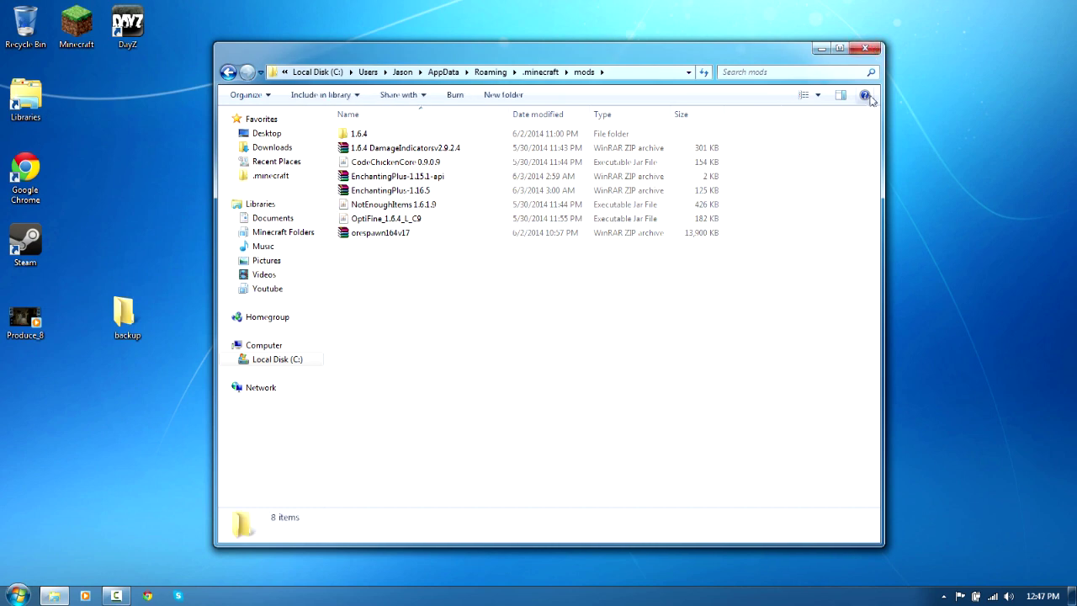
left_click(865, 48)
left_click_drag(126, 312, 126, 96)
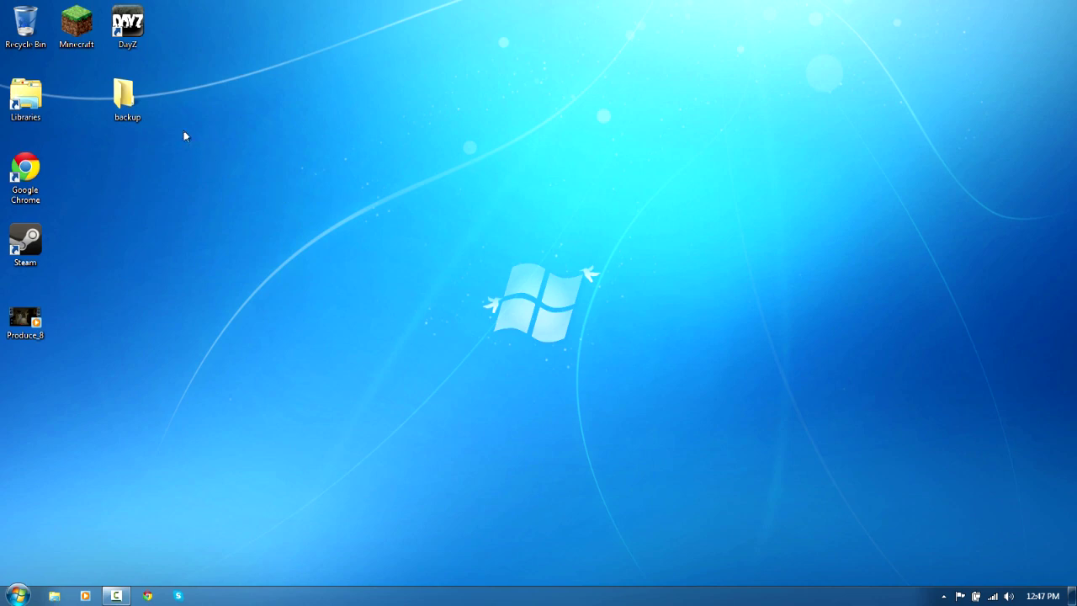
Drop the backup icon into the slot right beside Libraries, under the Minecraft shortcut.
left_click_drag(126, 96, 75, 95)
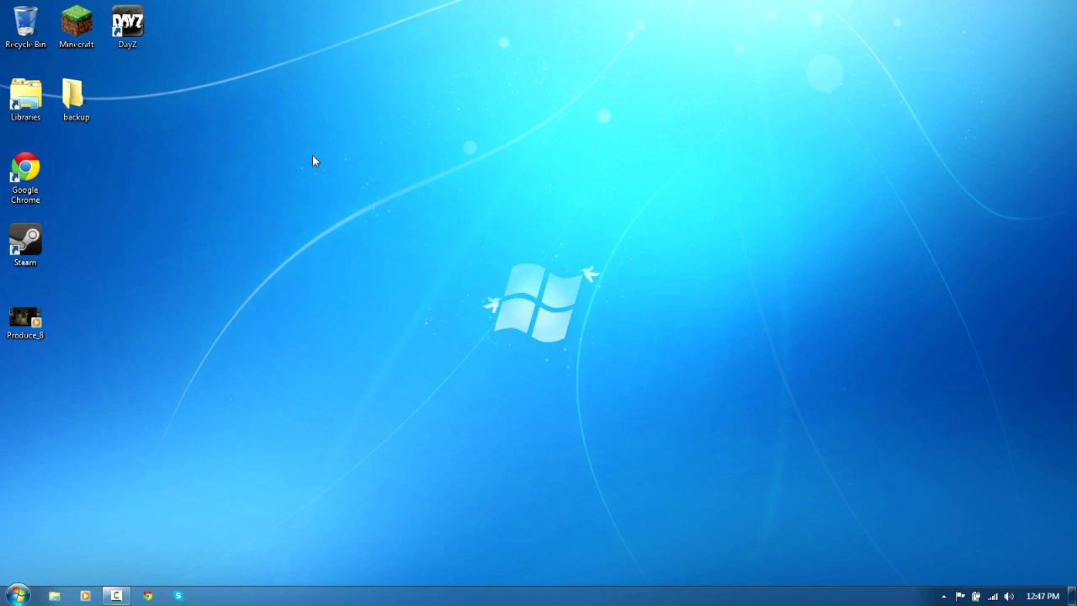
left_click_drag(305, 165, 723, 419)
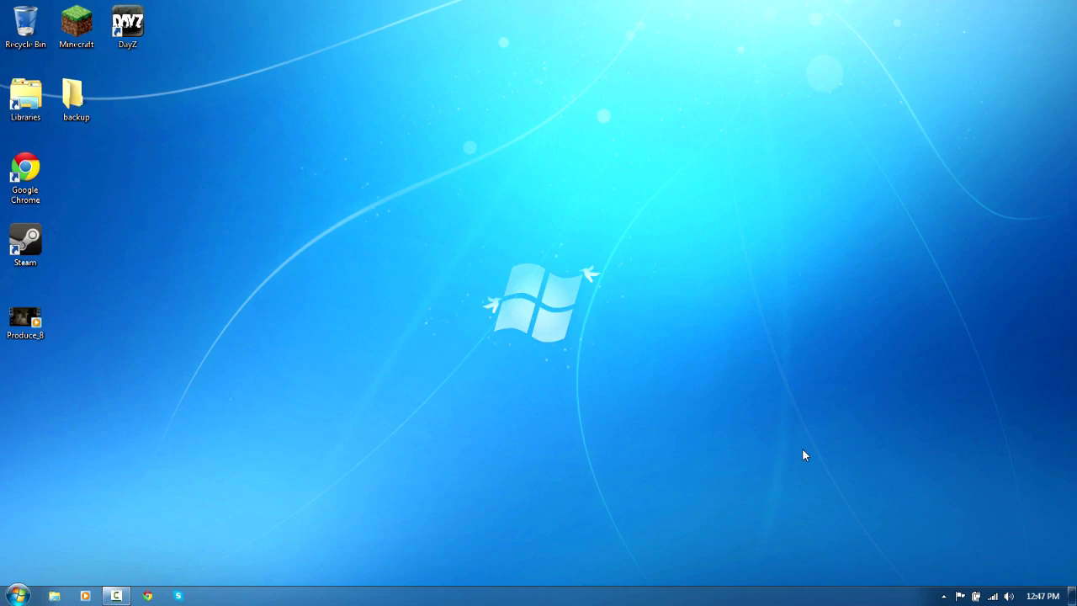